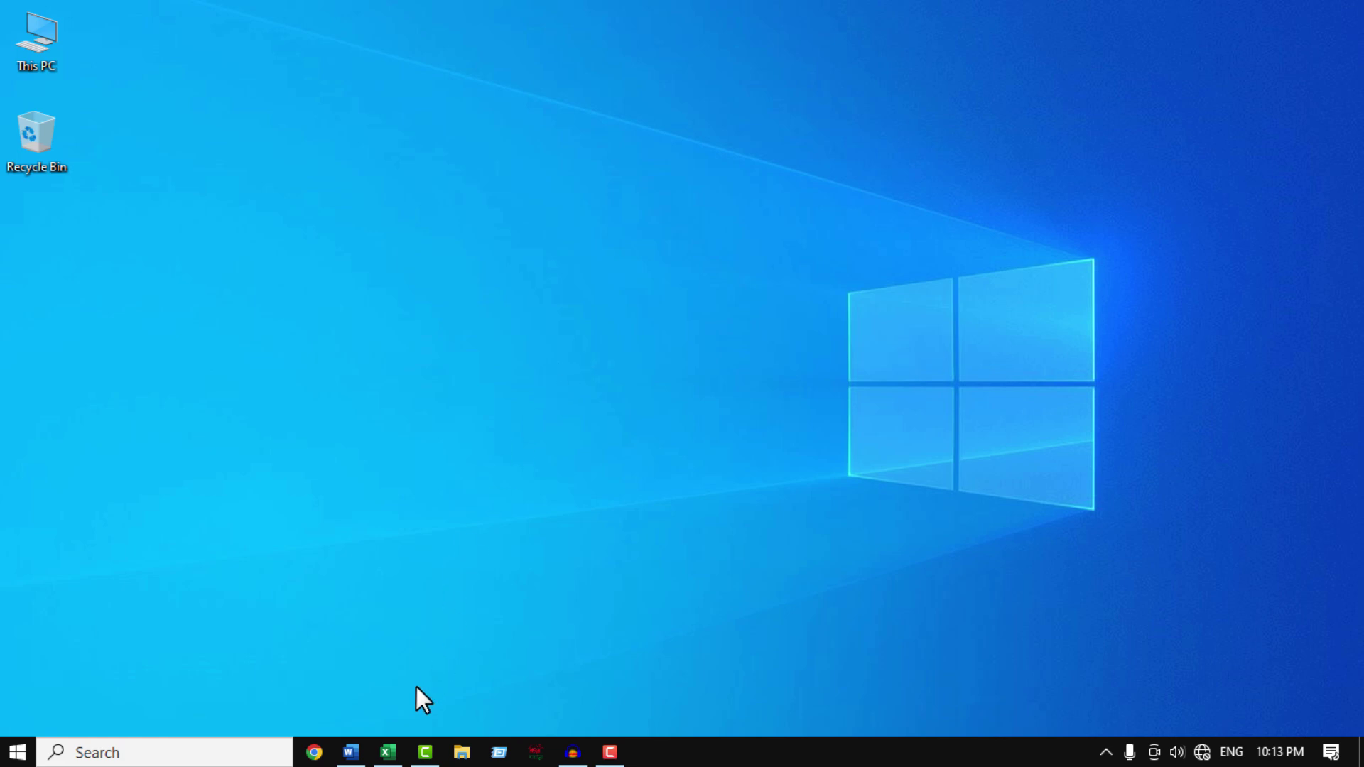
Step: Bring up Word and open Word Options from the File menu's More list
click(350, 753)
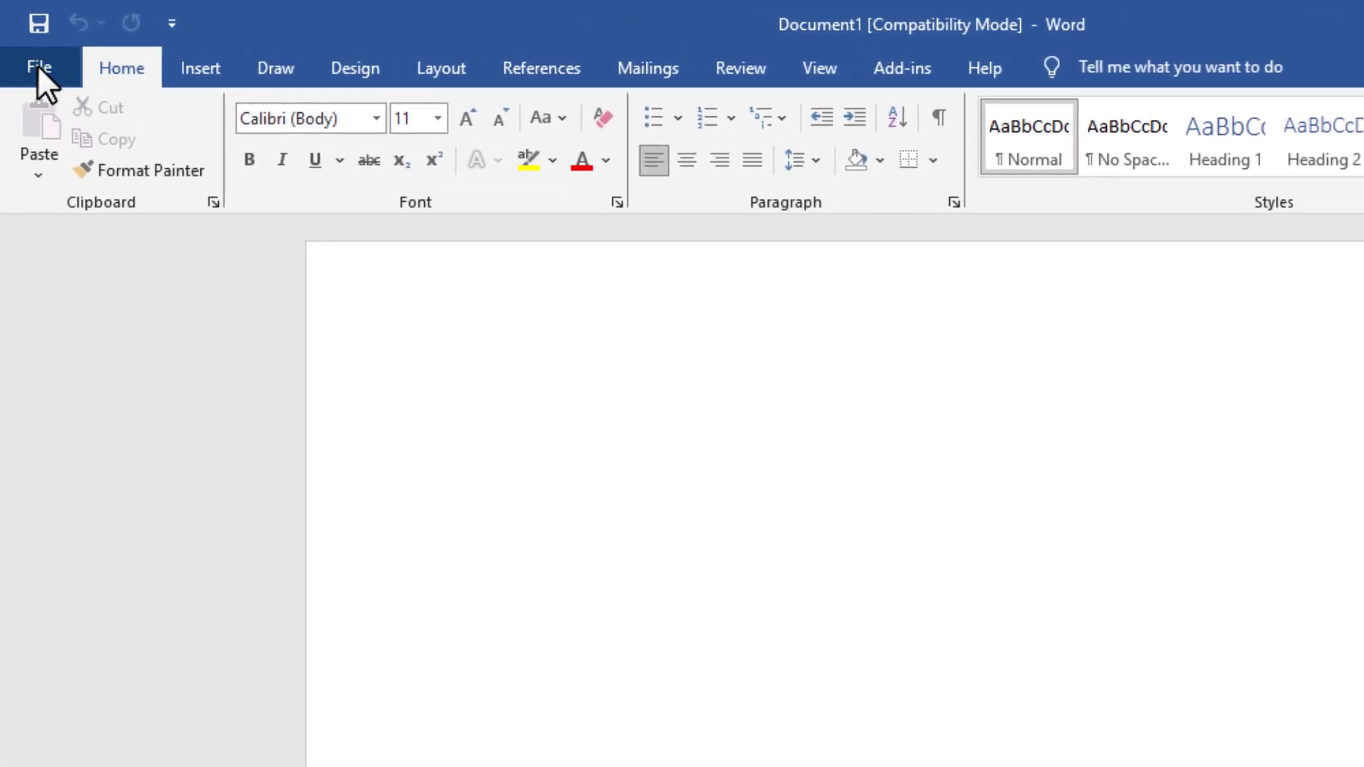
click(37, 66)
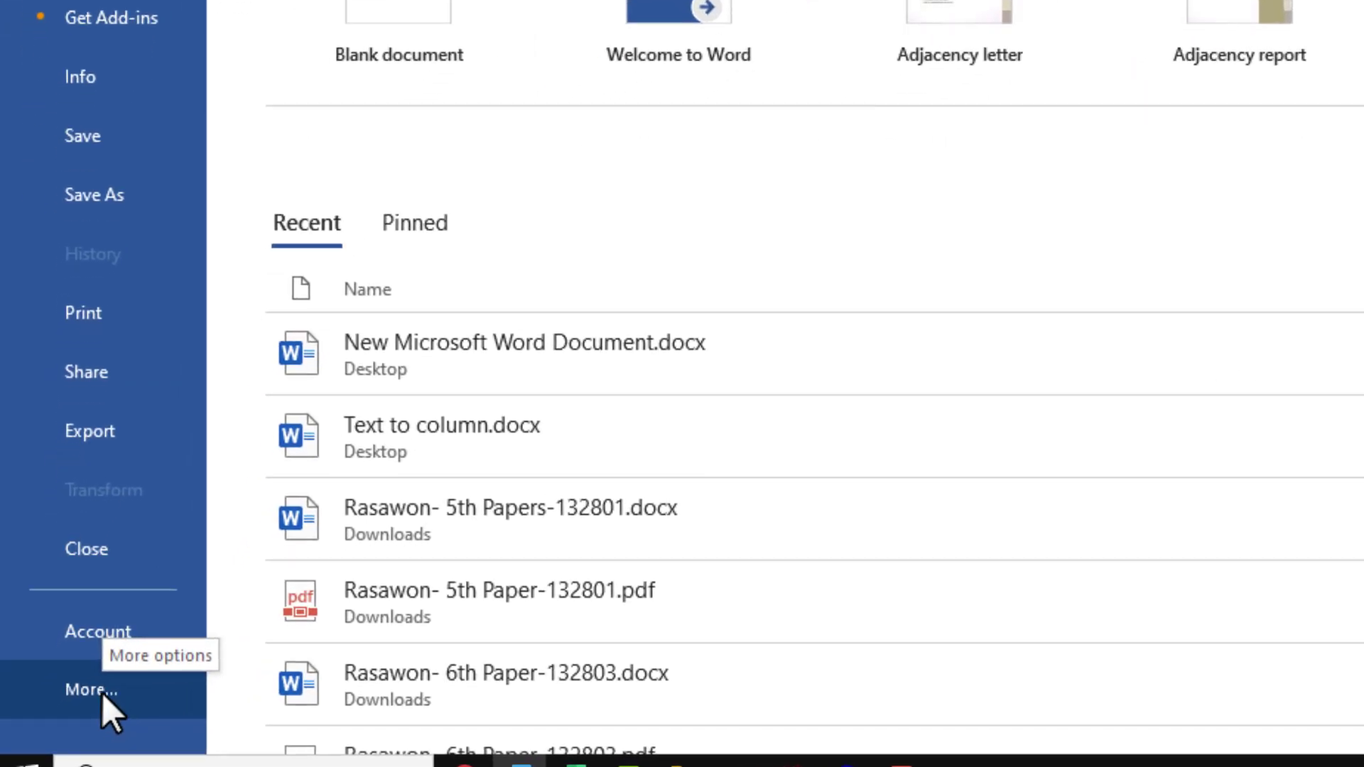
click(103, 694)
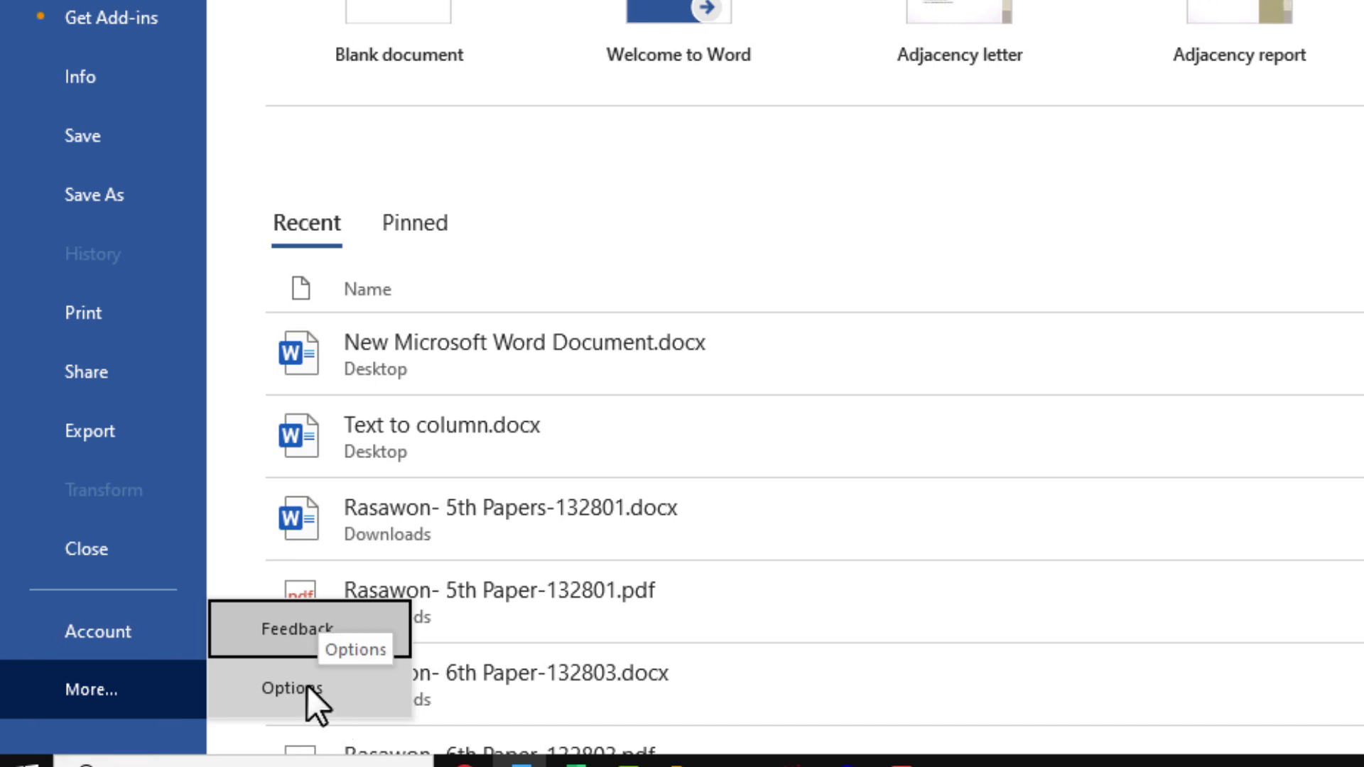
click(319, 690)
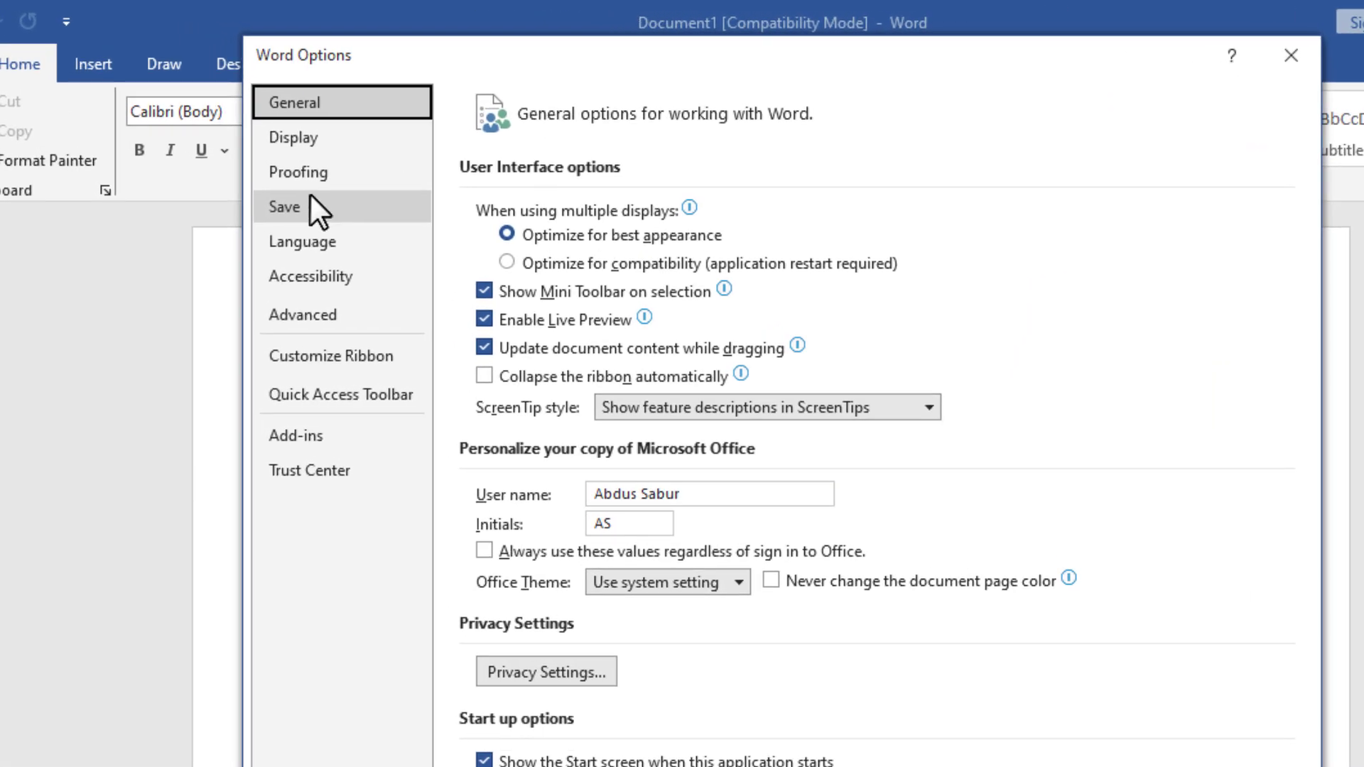
Step: On Word's Save page, keep AutoRecover checked and lower its interval to 3 minutes
click(323, 214)
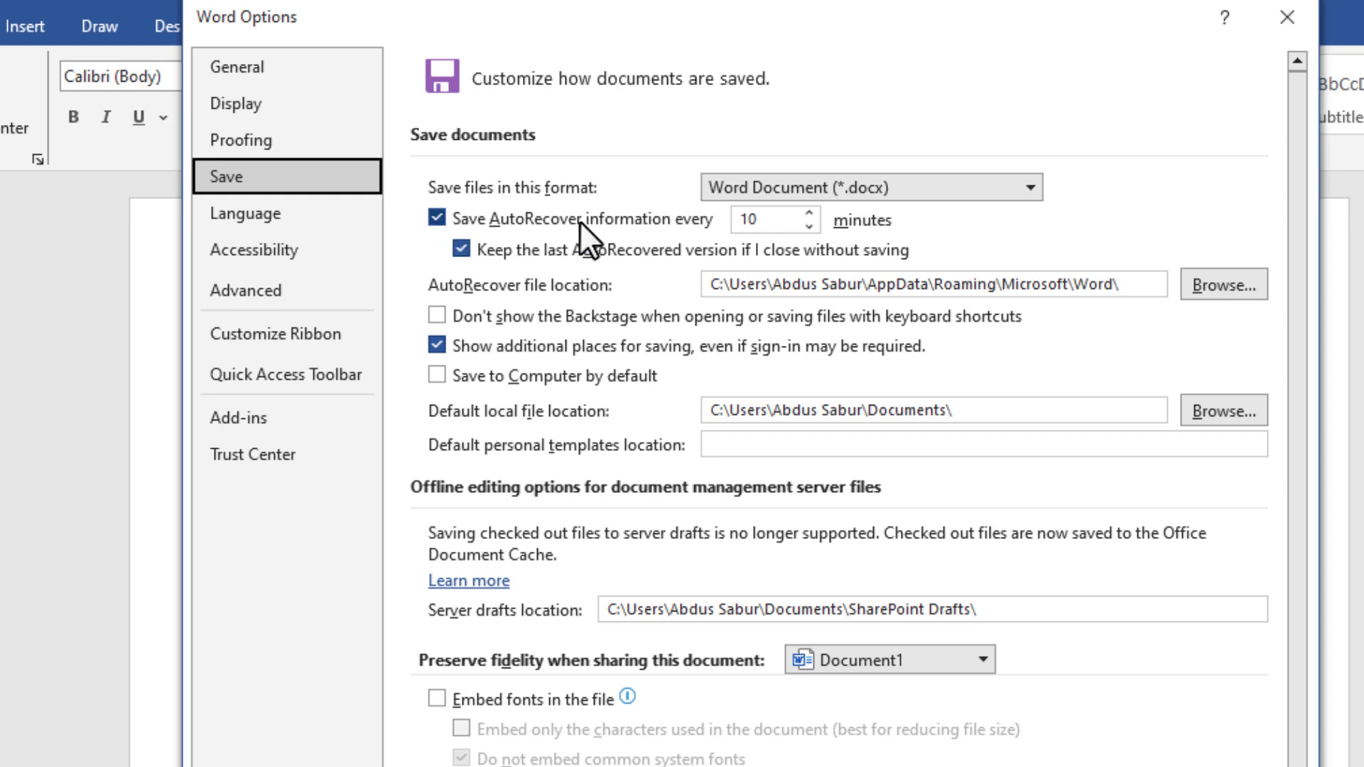
click(435, 216)
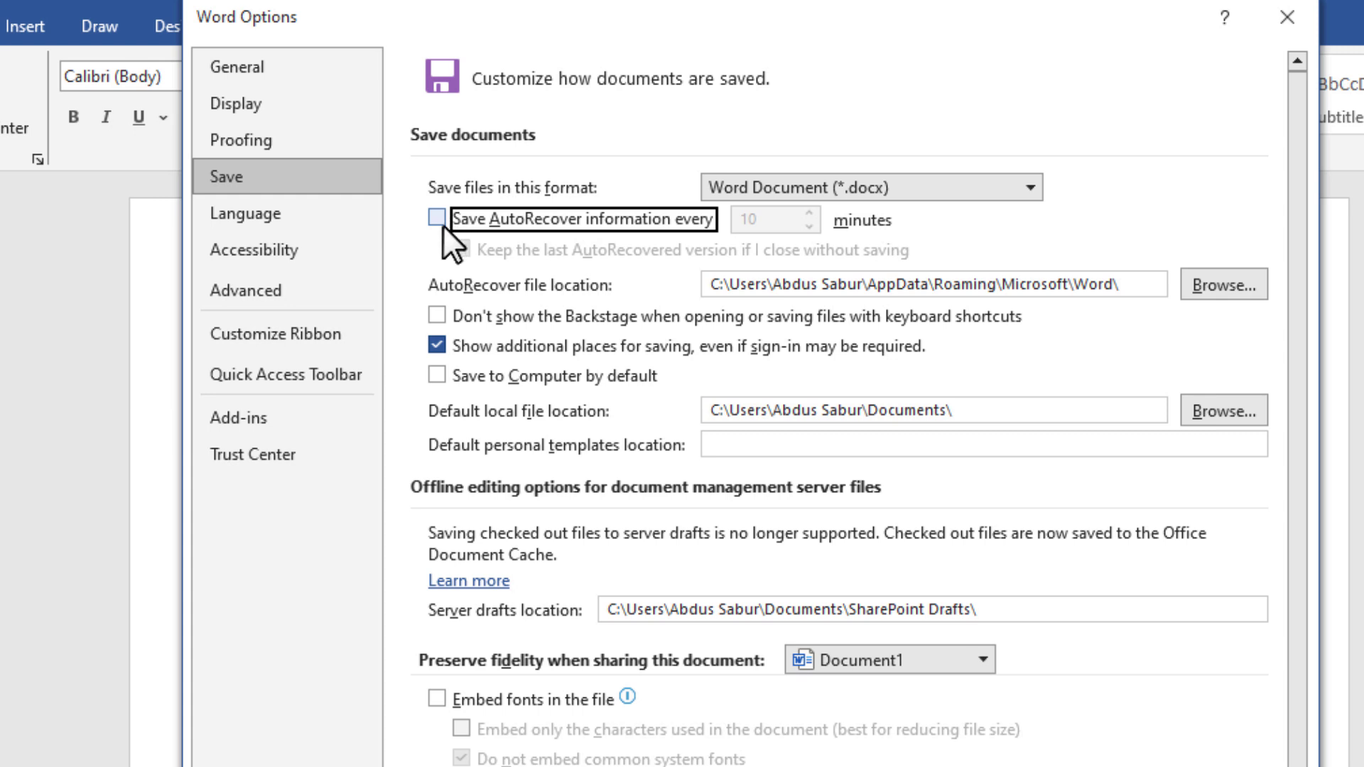
click(434, 217)
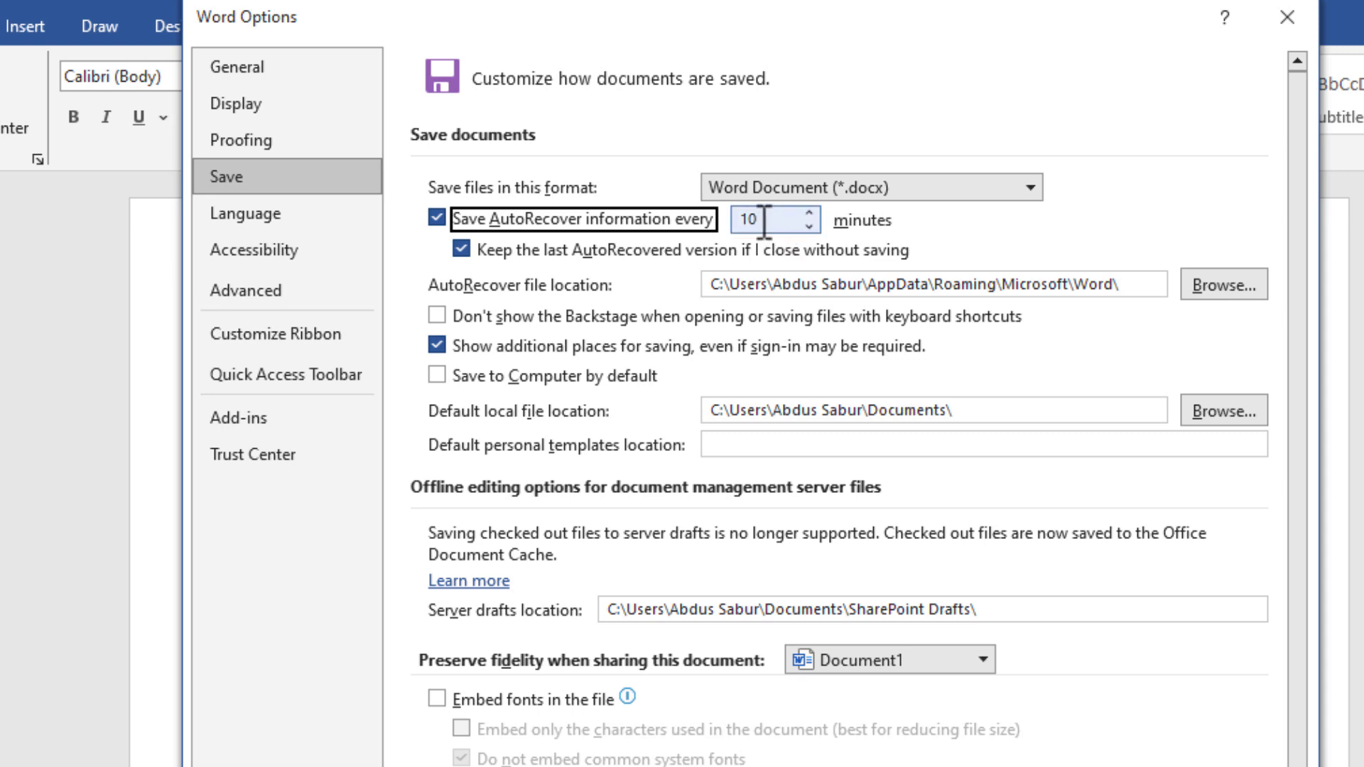
click(810, 225)
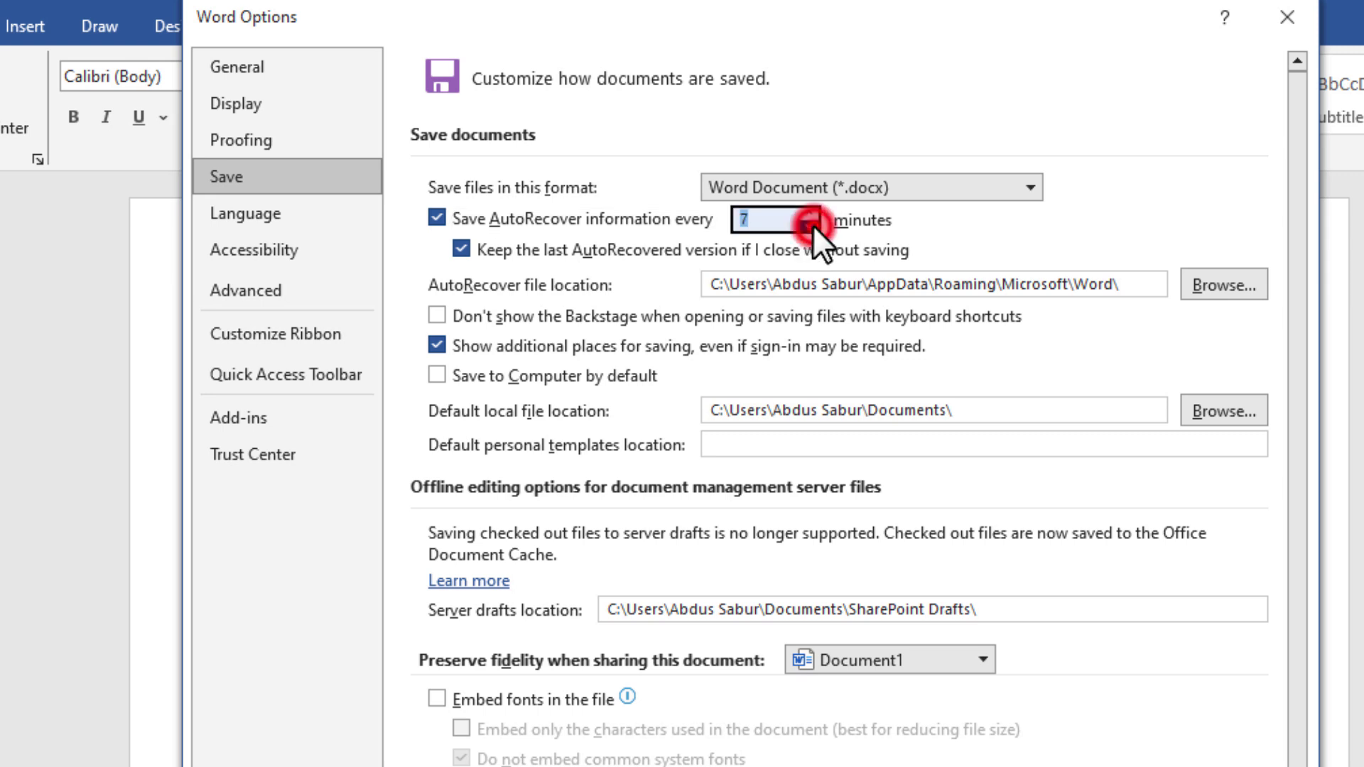
click(814, 225)
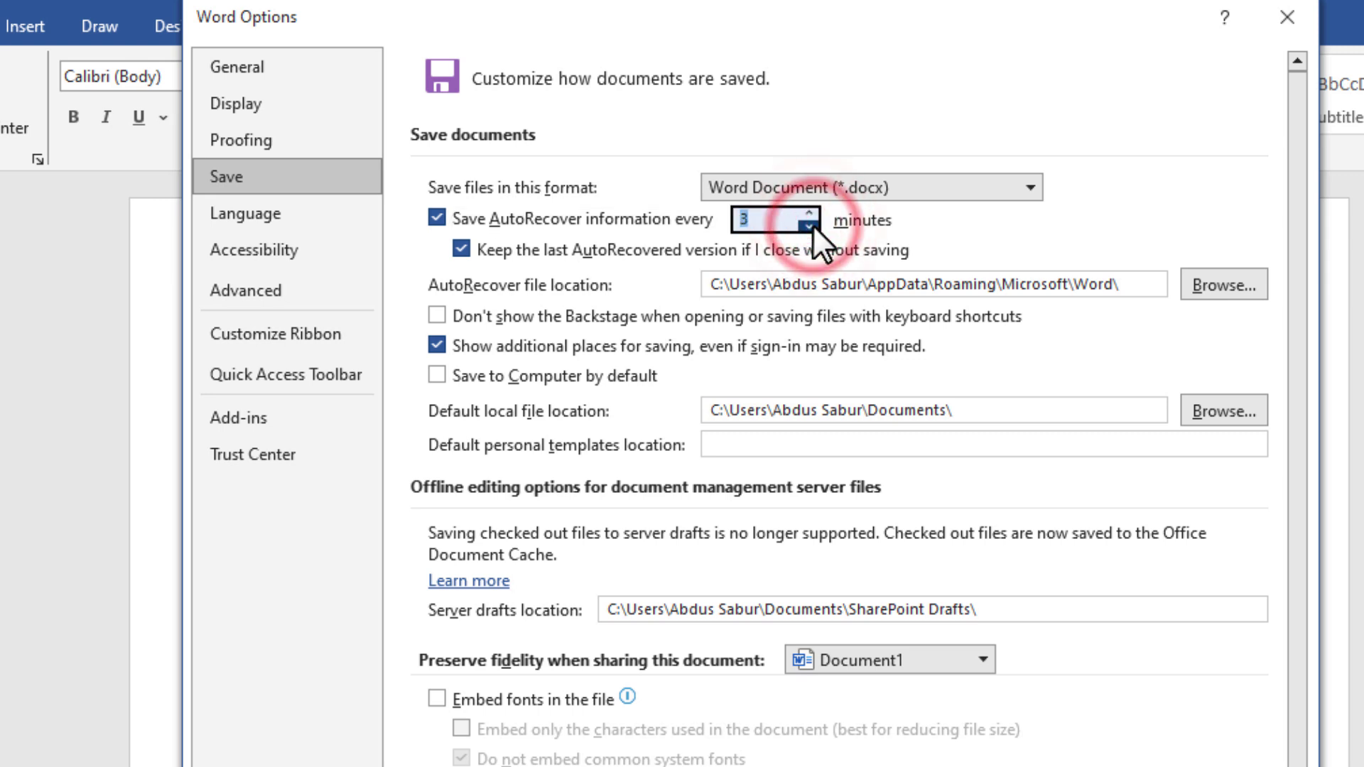
click(784, 222)
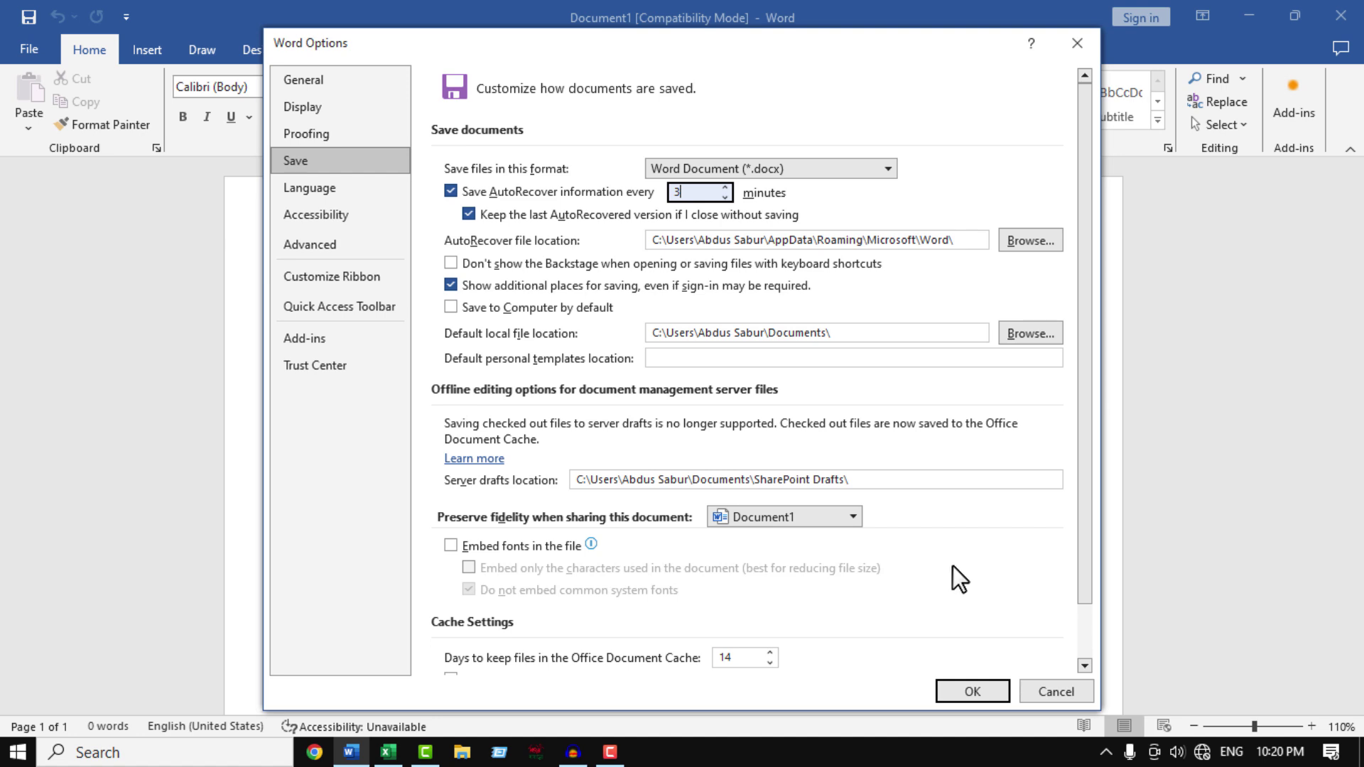
Step: Confirm the Word settings with OK, minimize Word, and switch to Excel
click(988, 702)
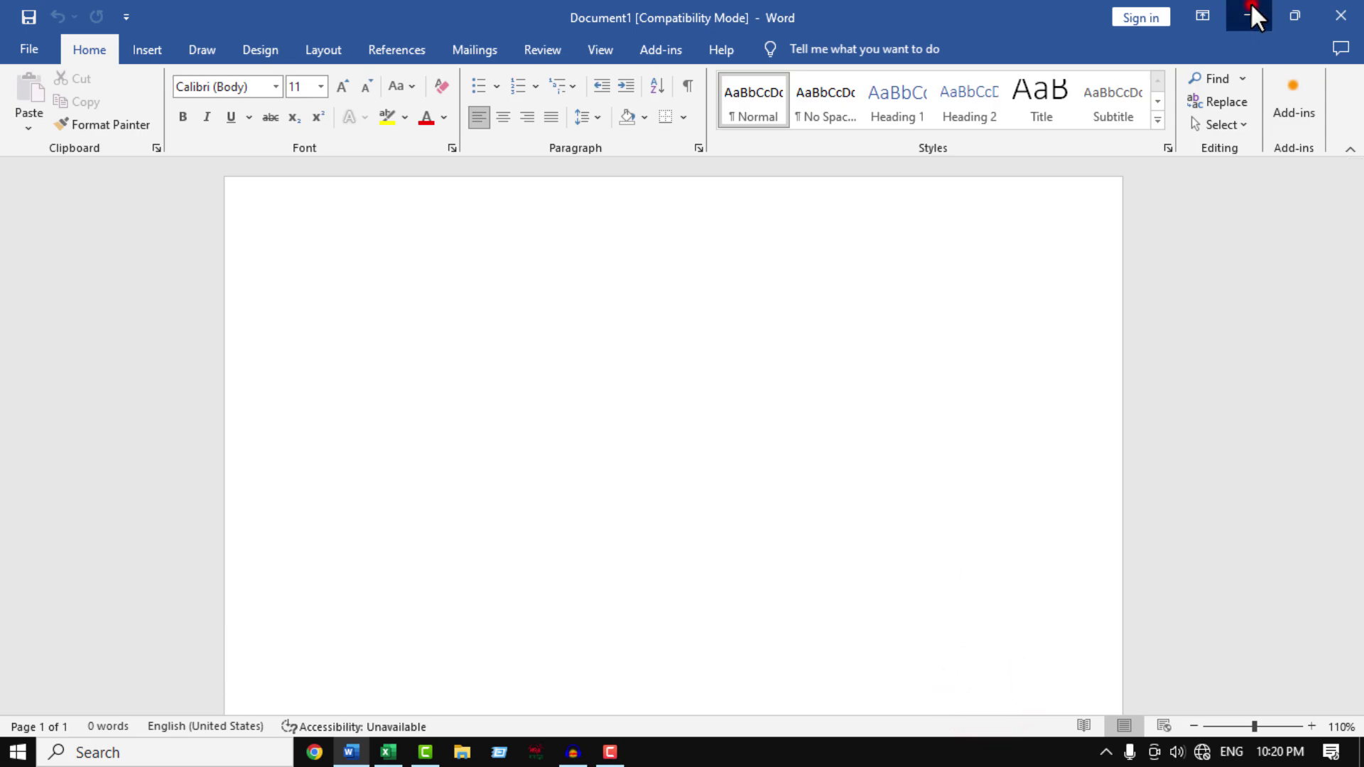
click(1247, 5)
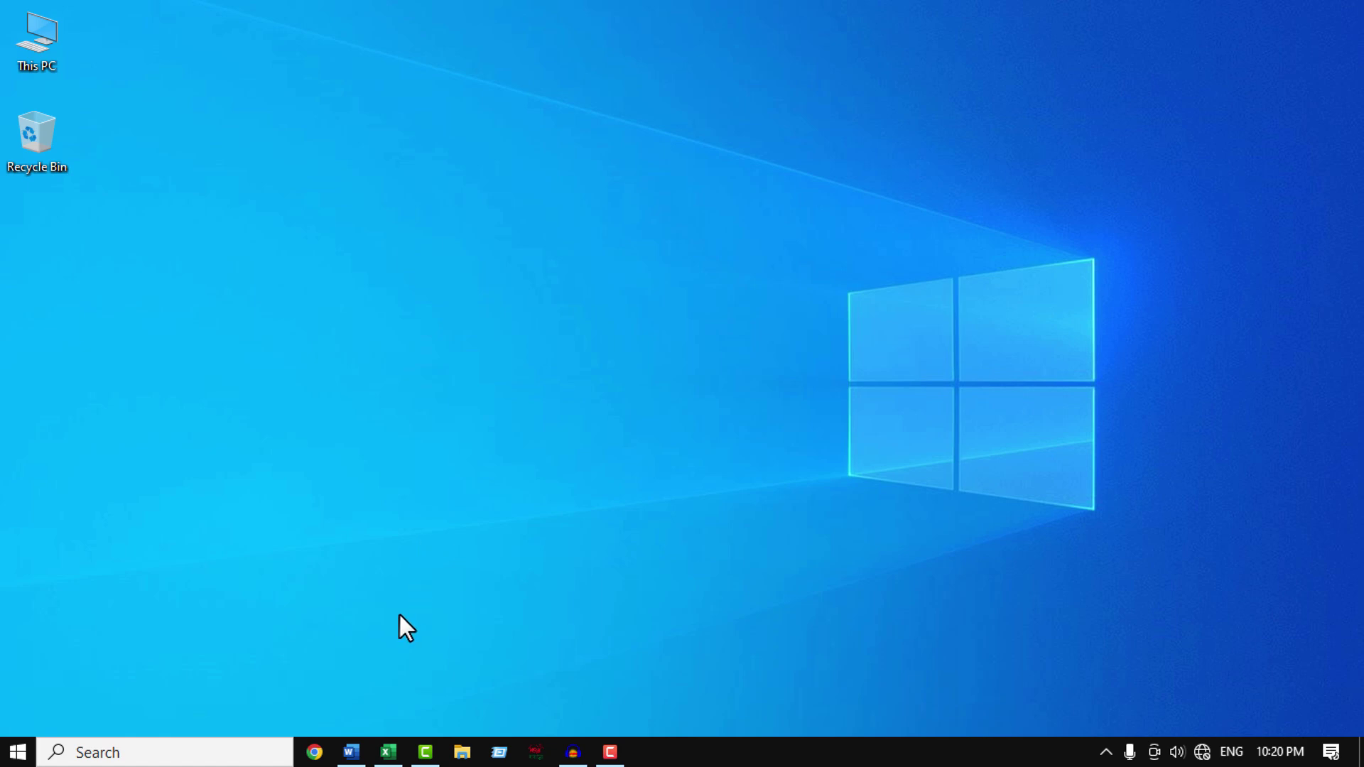
click(386, 754)
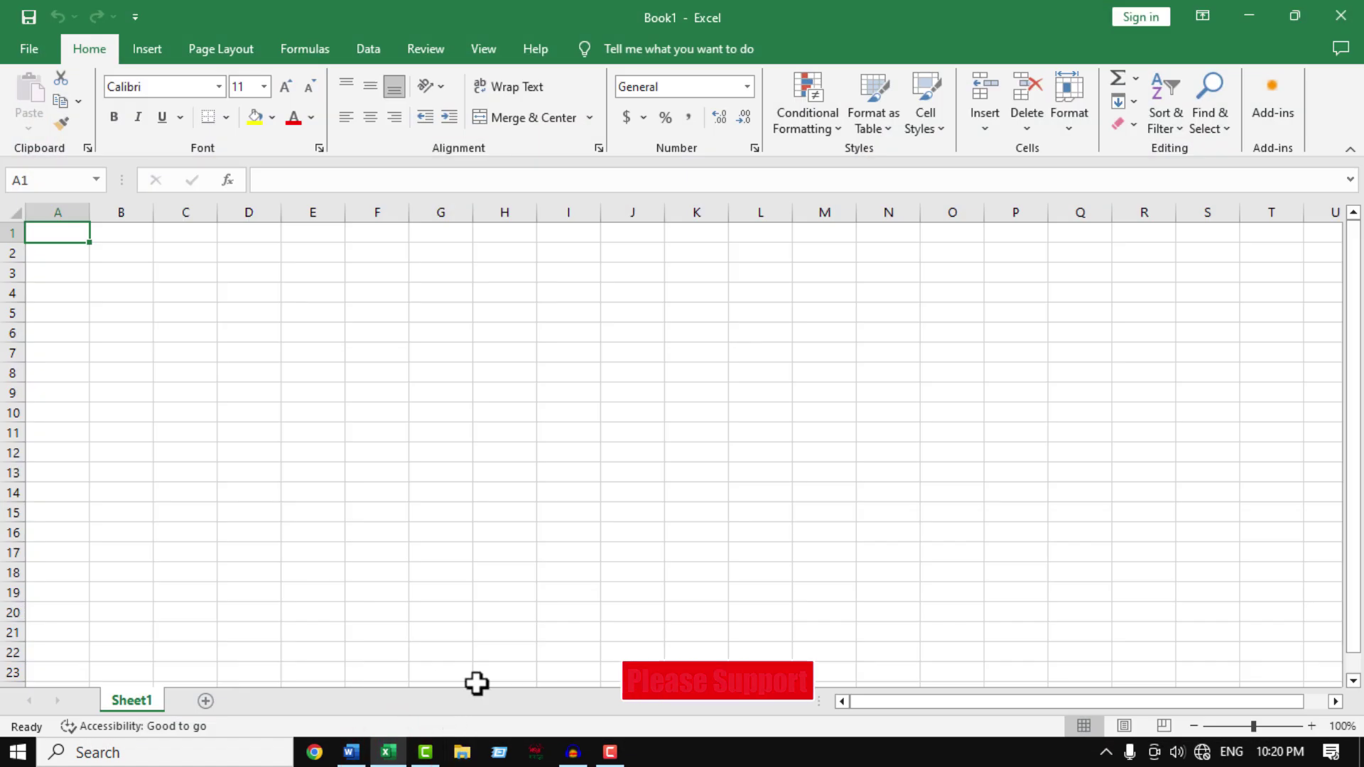
Step: Open Excel Options from the File menu's More list
click(36, 50)
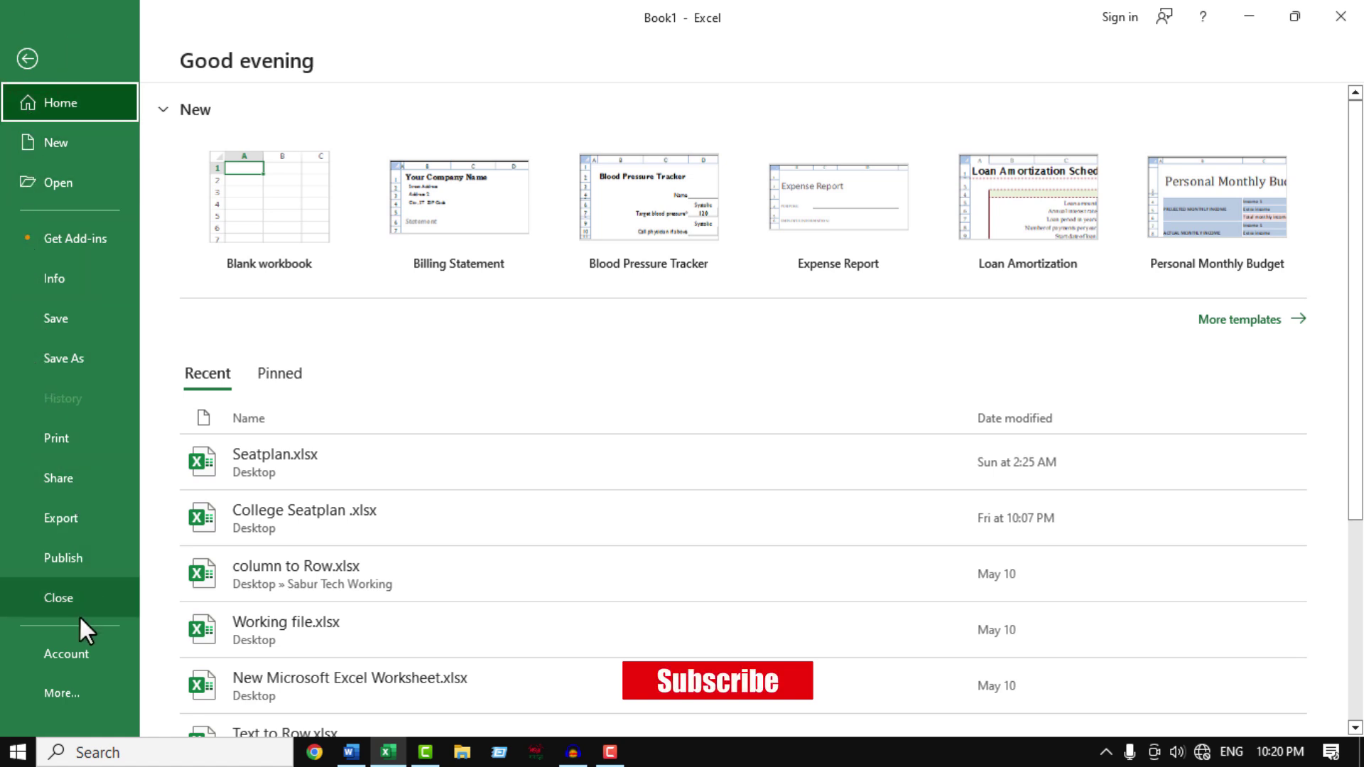
click(76, 695)
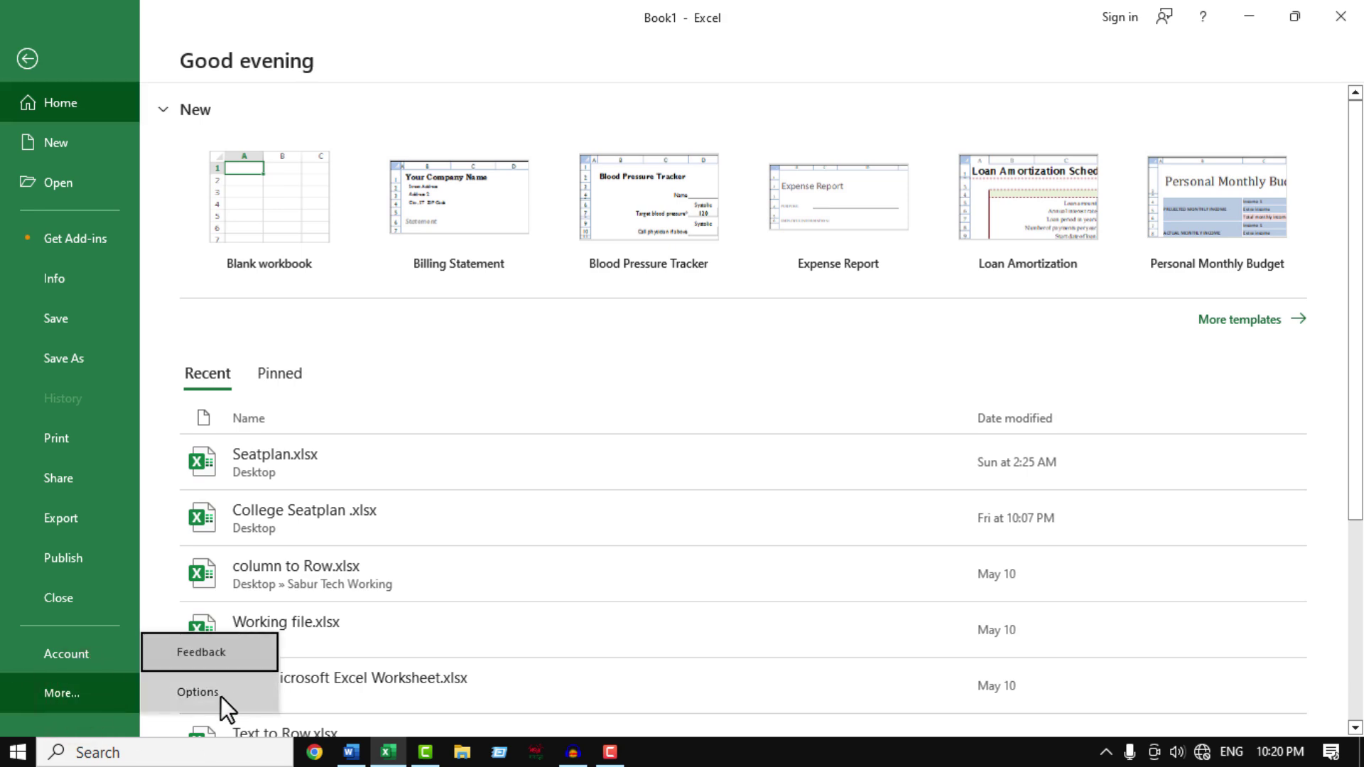
click(223, 698)
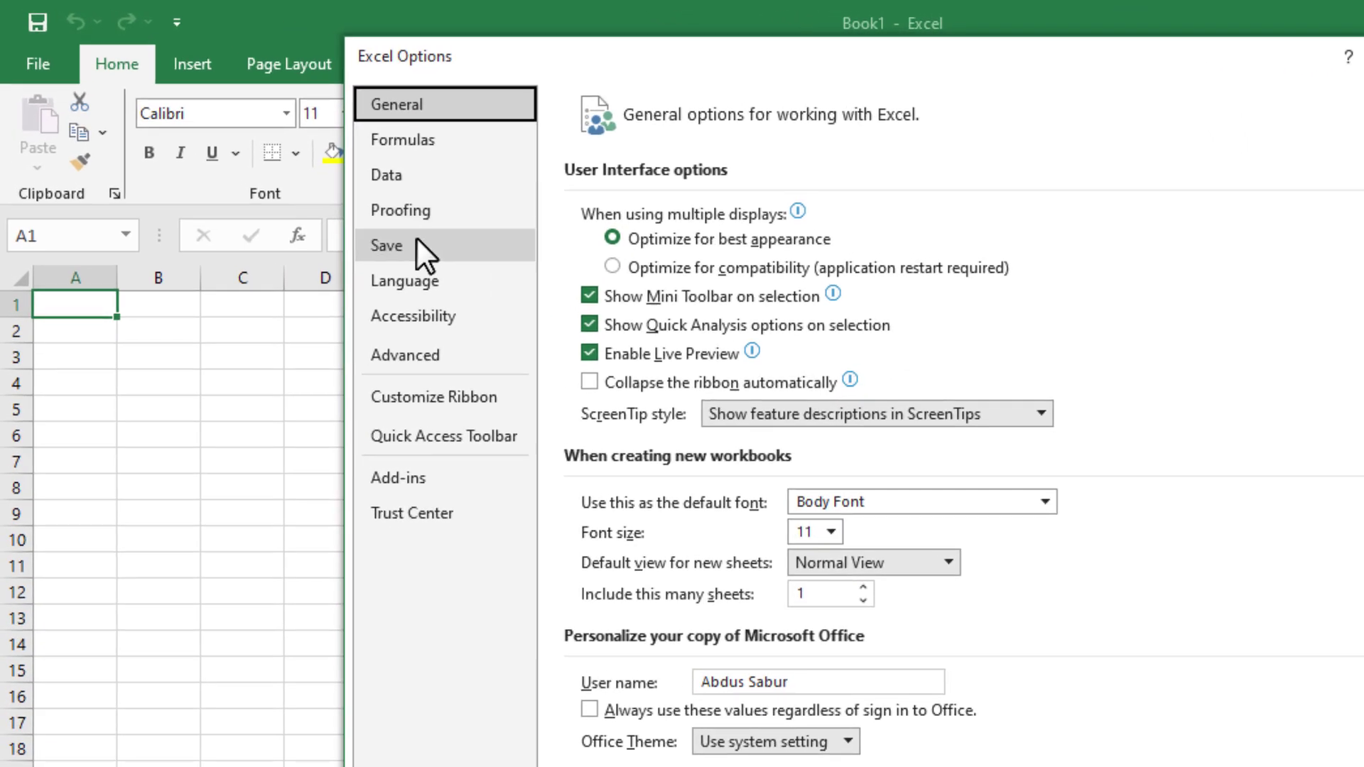
Step: Show Excel's Save page with 'Save AutoRecover information every' left checked
click(397, 248)
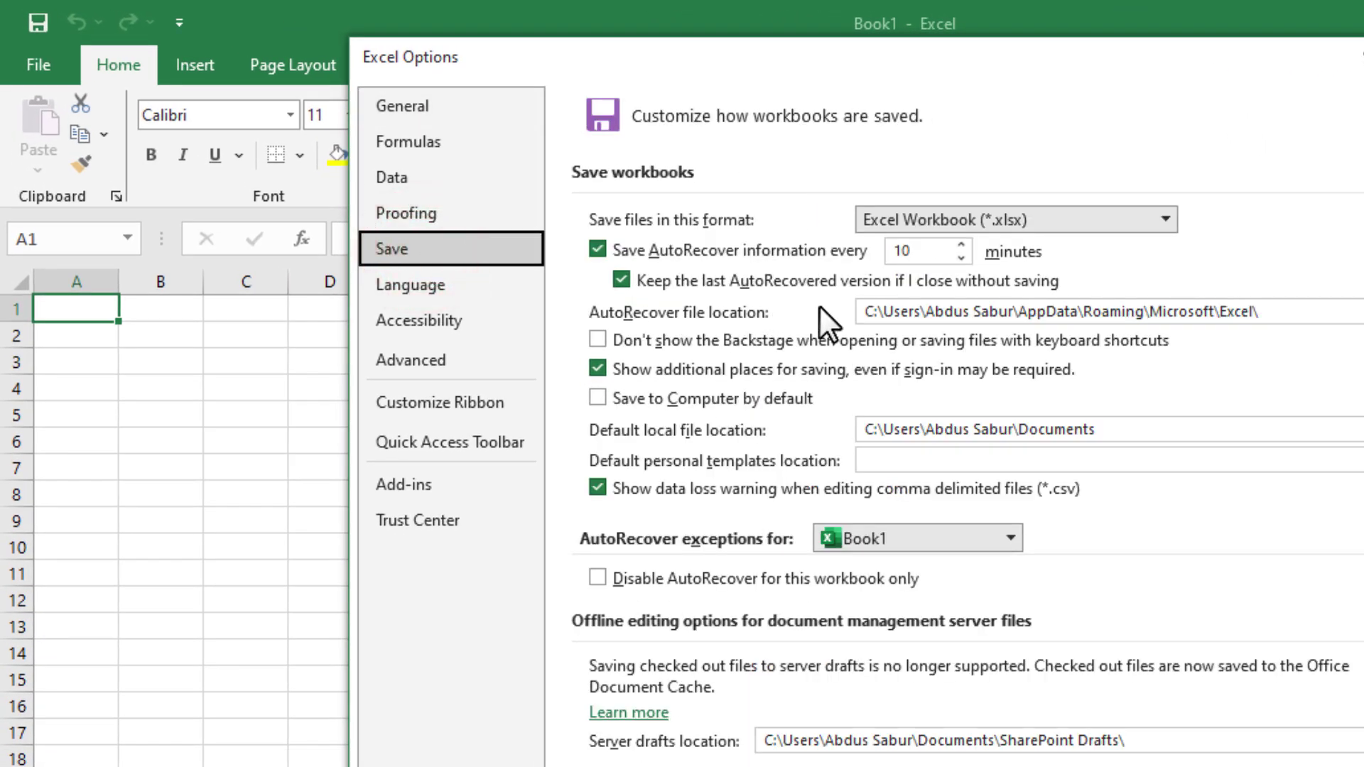
click(600, 249)
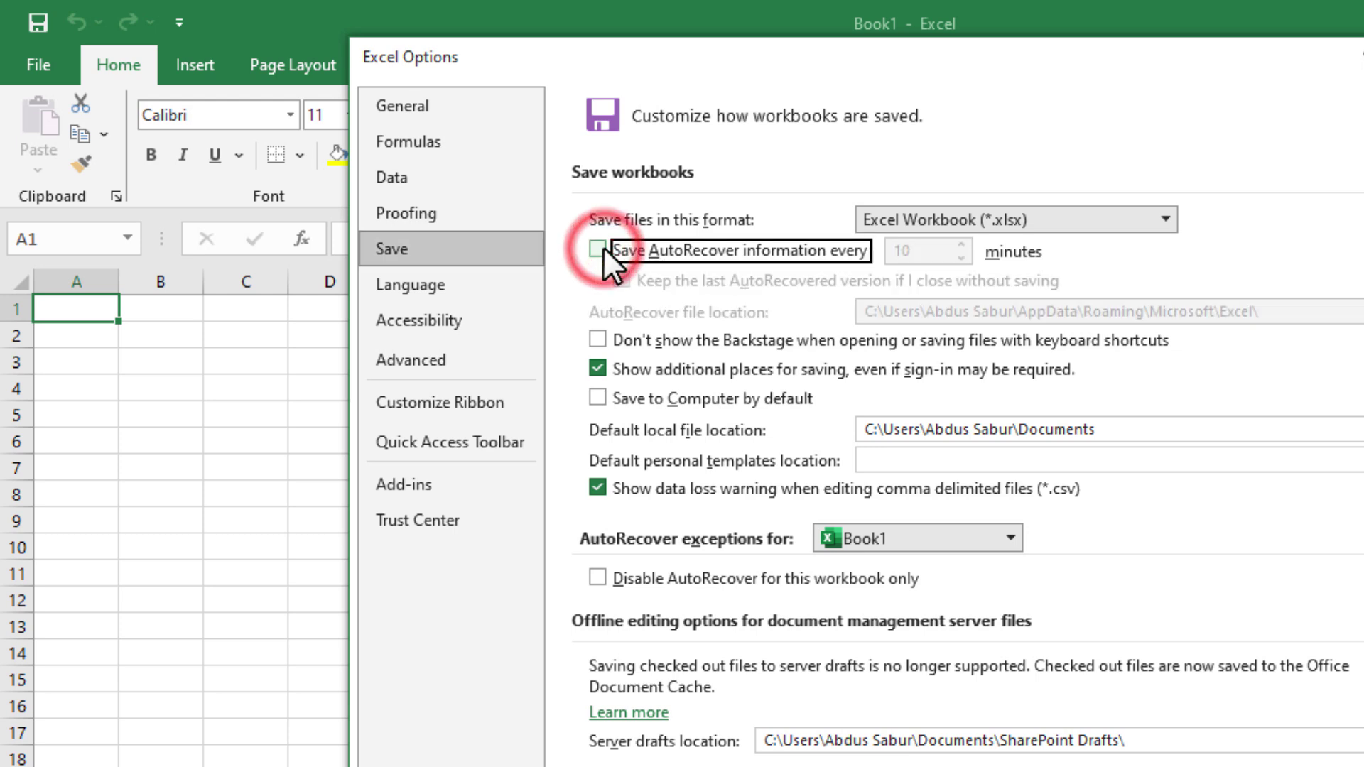
click(600, 248)
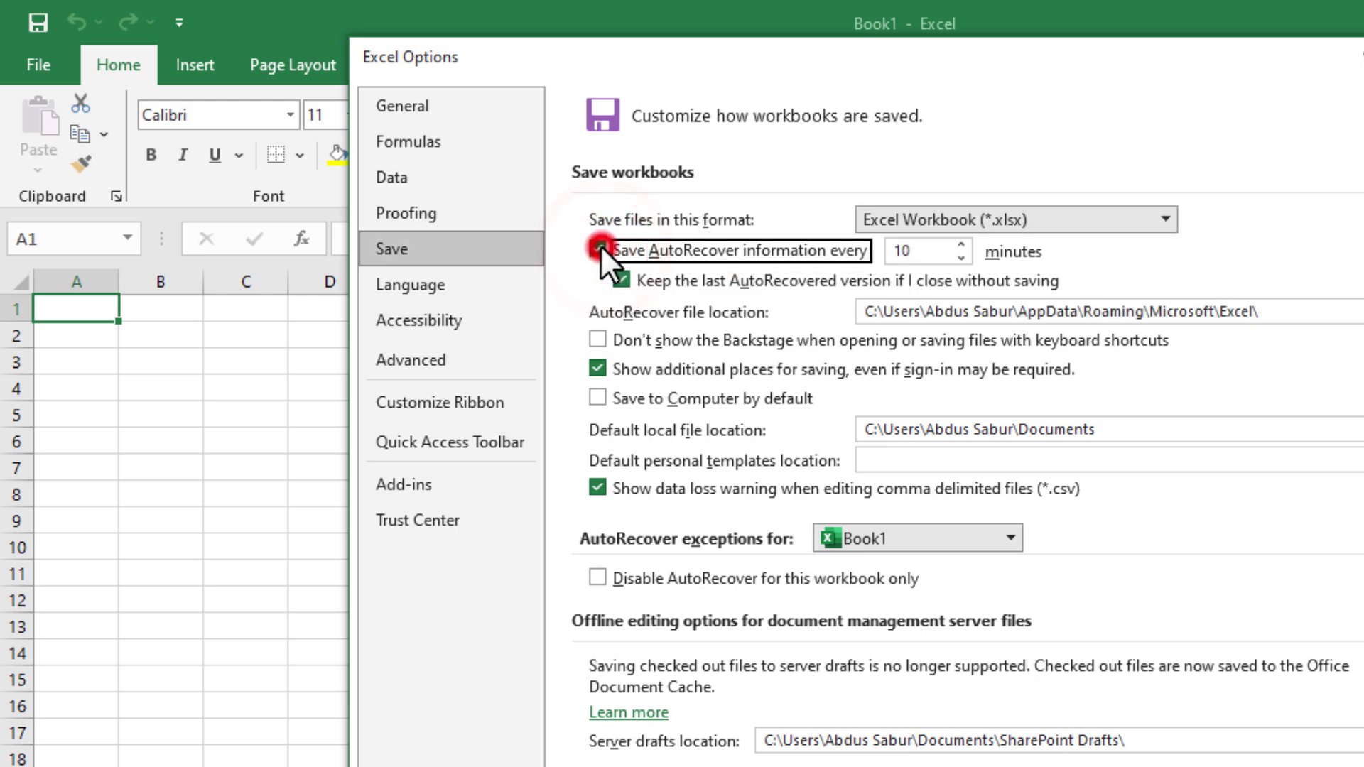
Step: Lower Excel's AutoRecover interval to 3 minutes with the spinner arrows
click(961, 243)
click(959, 246)
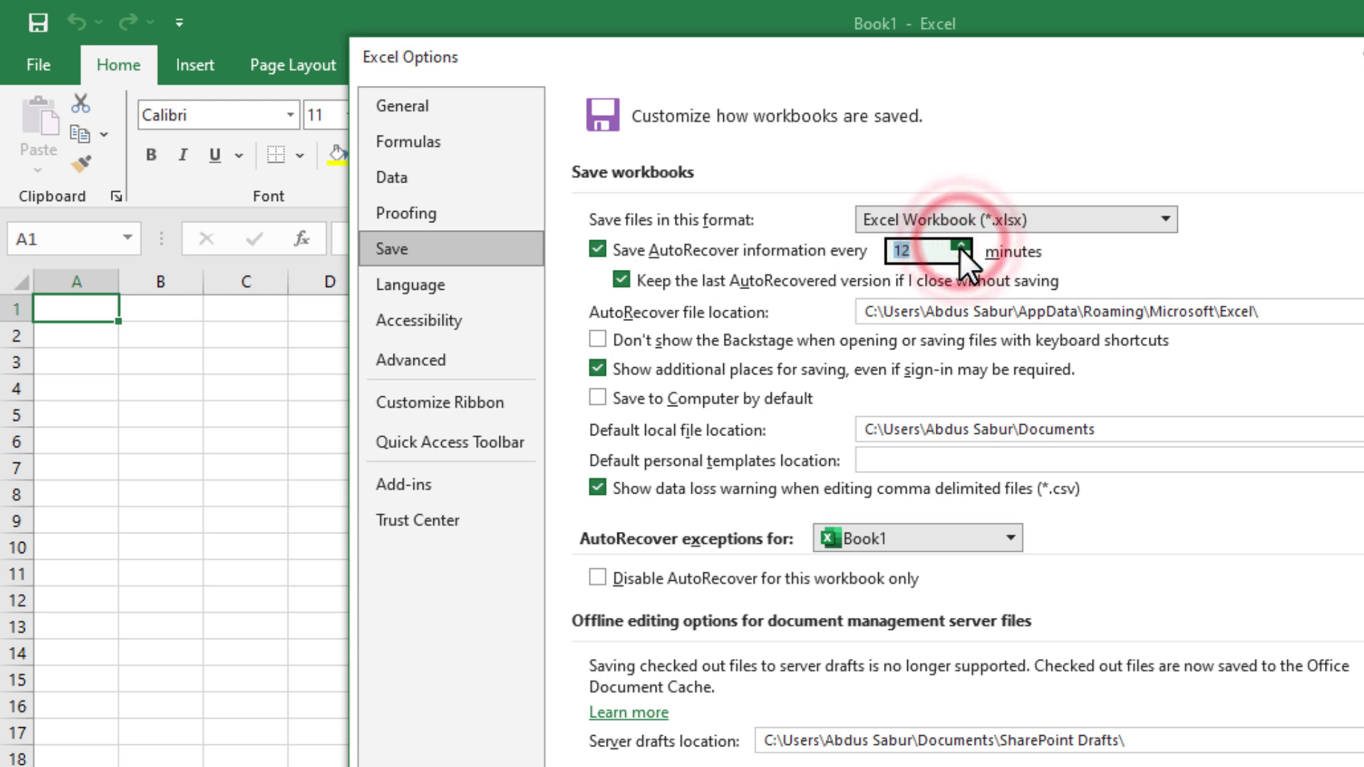
click(960, 249)
click(959, 250)
click(959, 249)
click(959, 250)
click(959, 250)
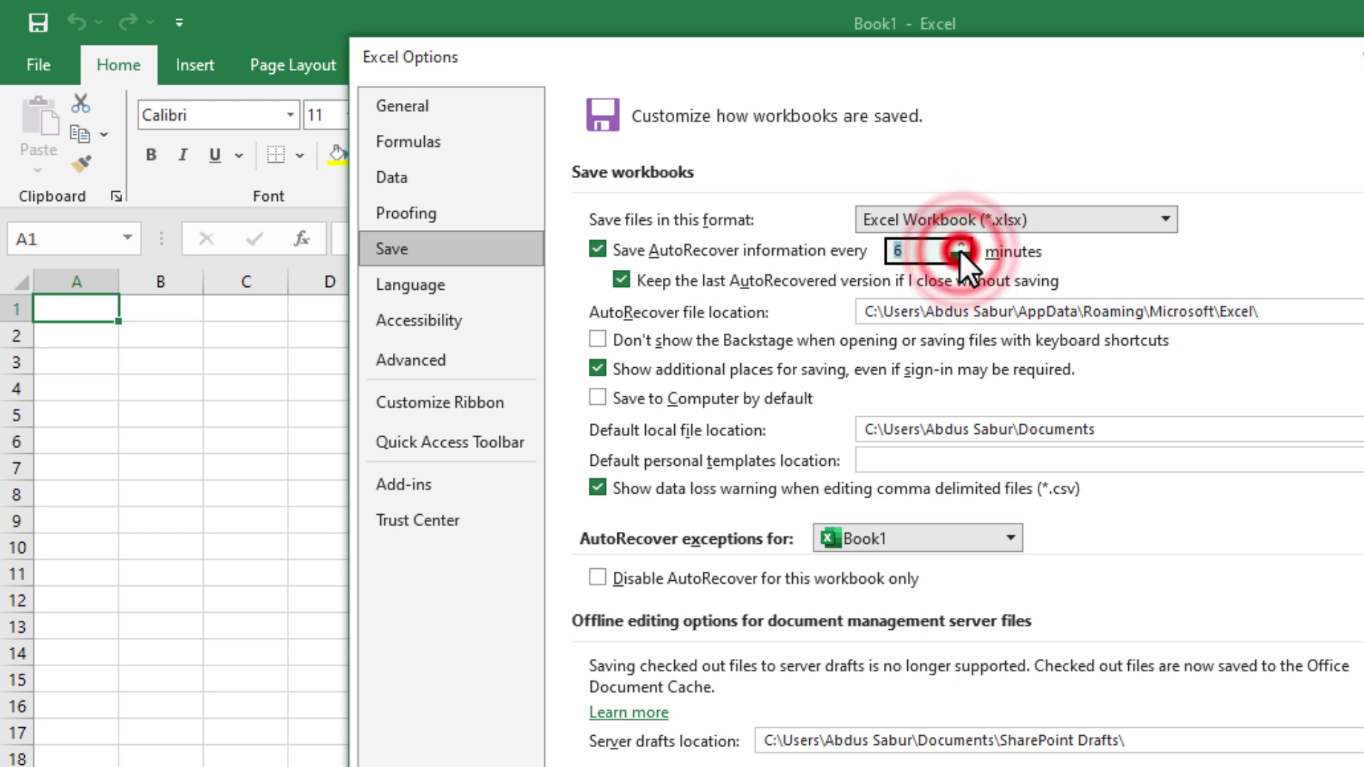
click(958, 249)
click(960, 255)
click(962, 256)
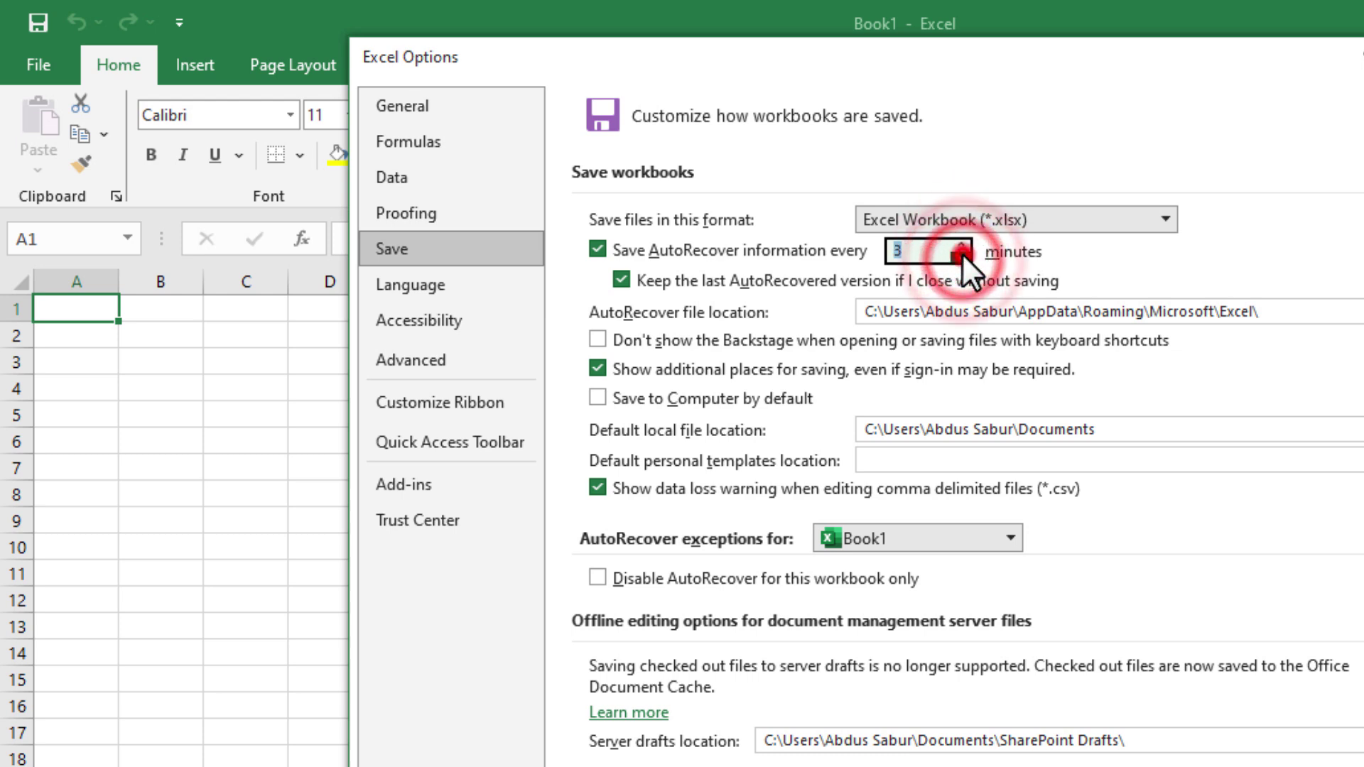
click(914, 253)
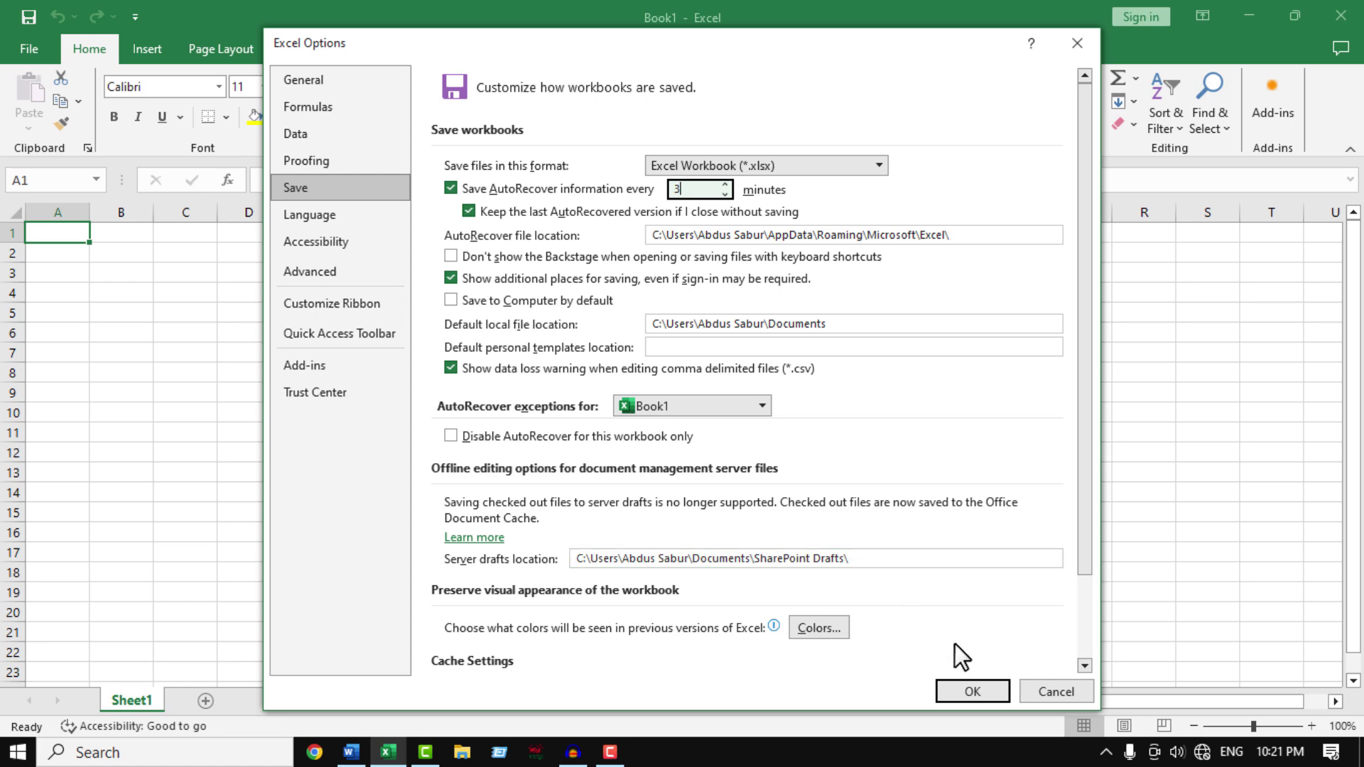
Step: Confirm Excel's 3-minute AutoRecover setting with OK and minimize Excel to the desktop
click(970, 696)
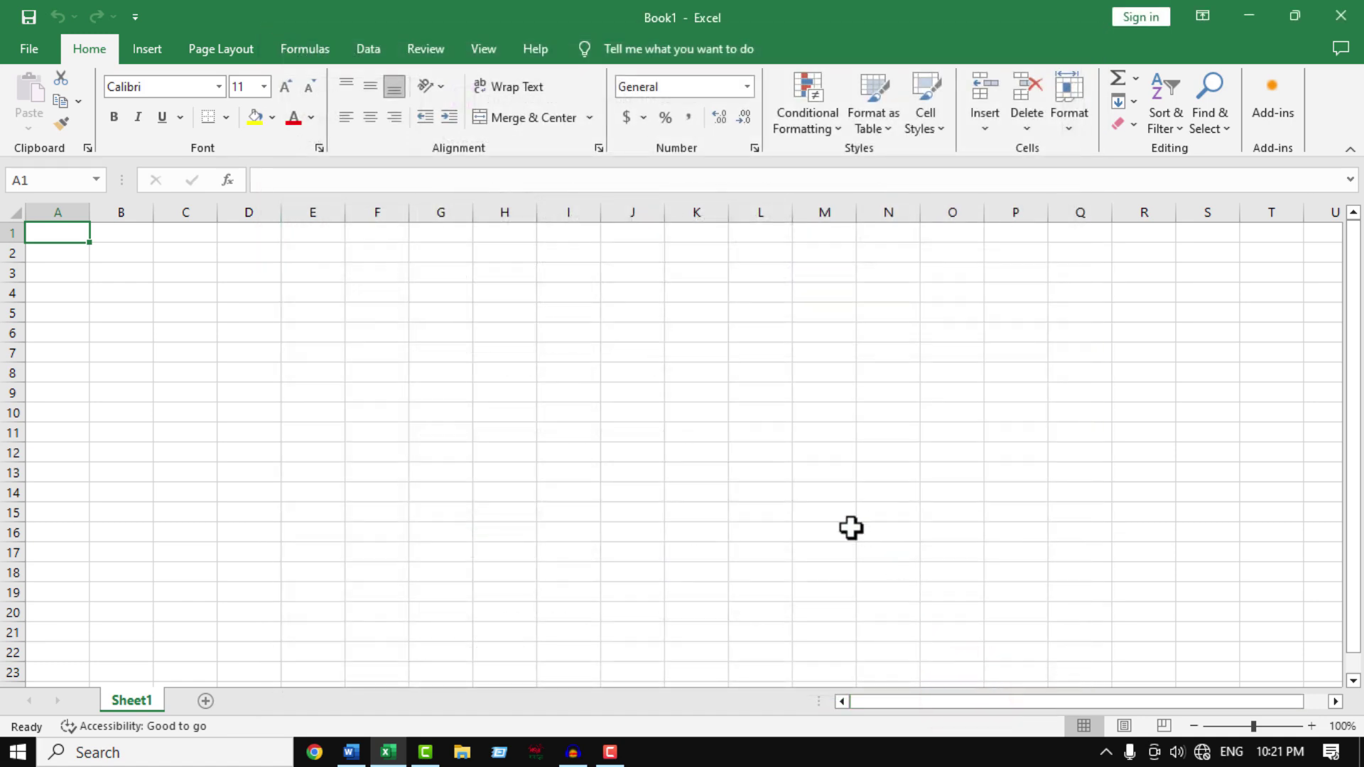
click(1262, 7)
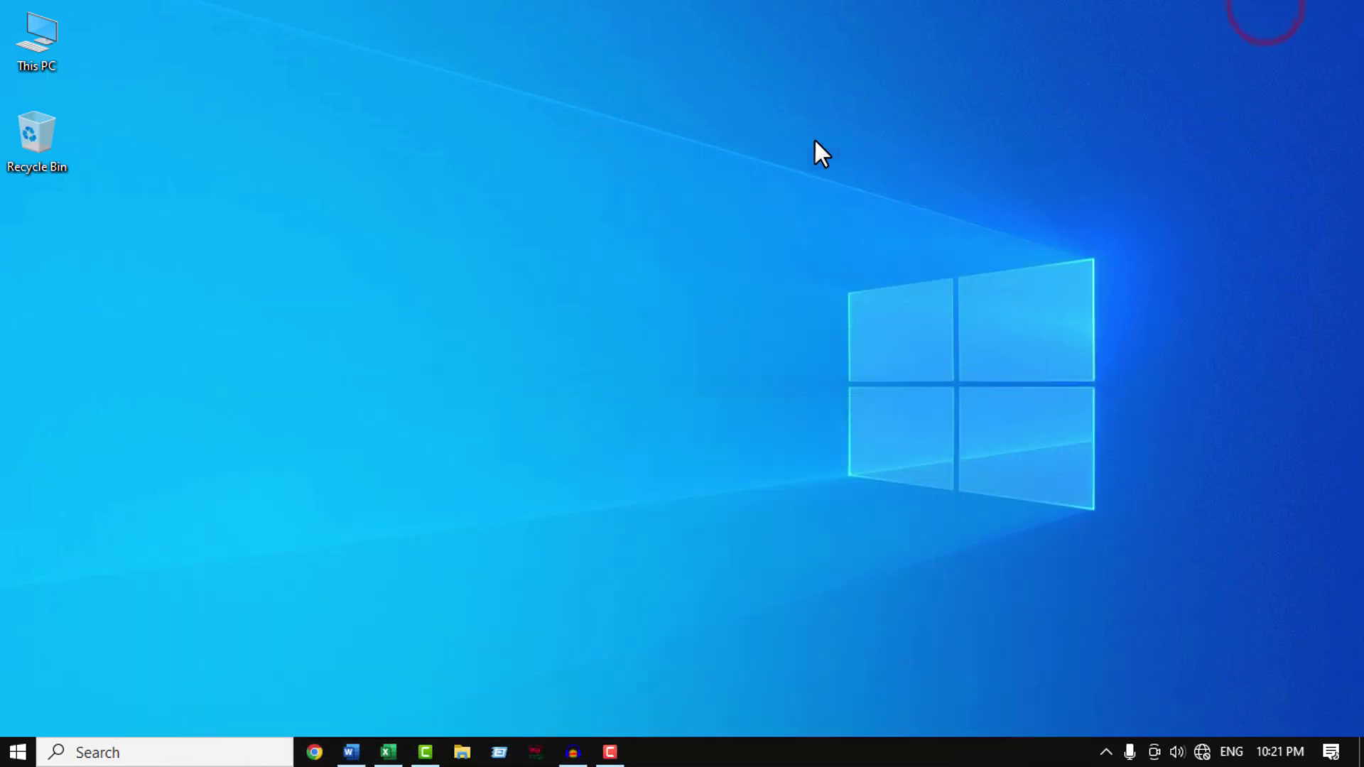